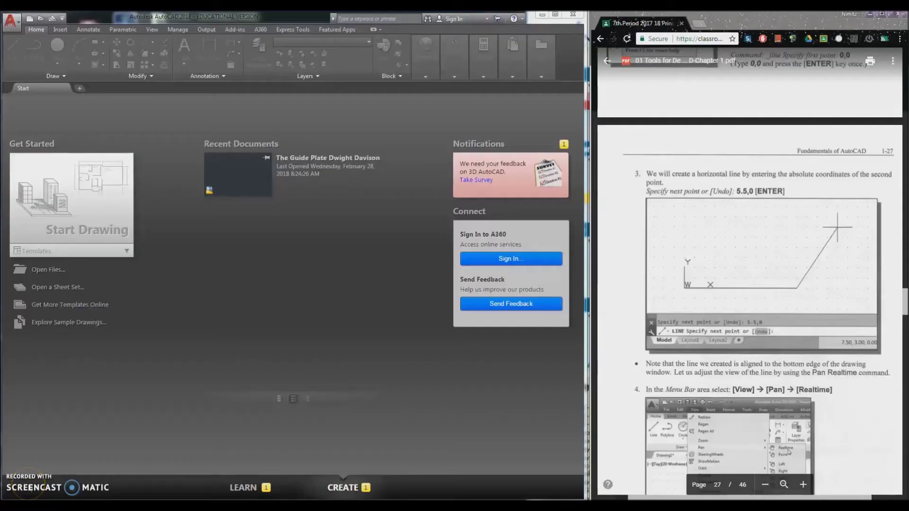
- Bring up the GuidePlate page in the tutorial PDF and start a new blank drawing, Drawing3
click(655, 261)
scroll(657, 261, up, 5)
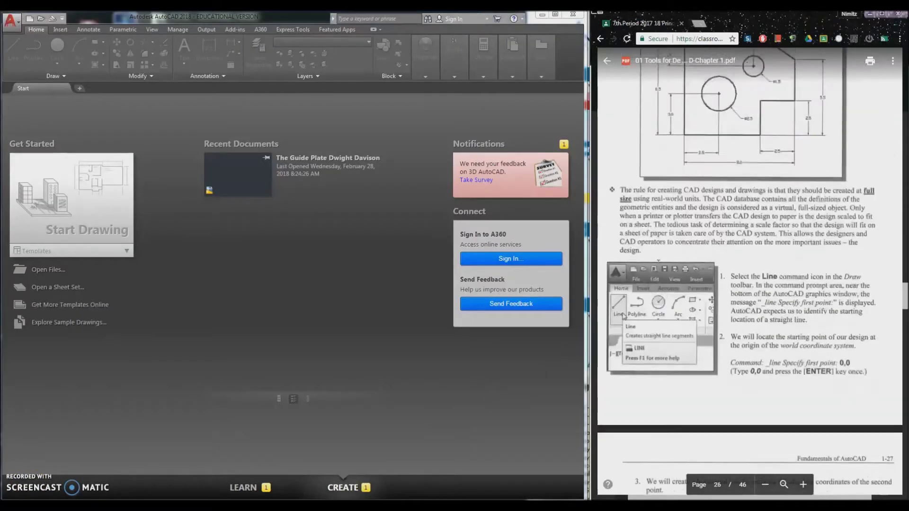
scroll(657, 261, up, 5)
scroll(657, 261, down, 1)
click(594, 192)
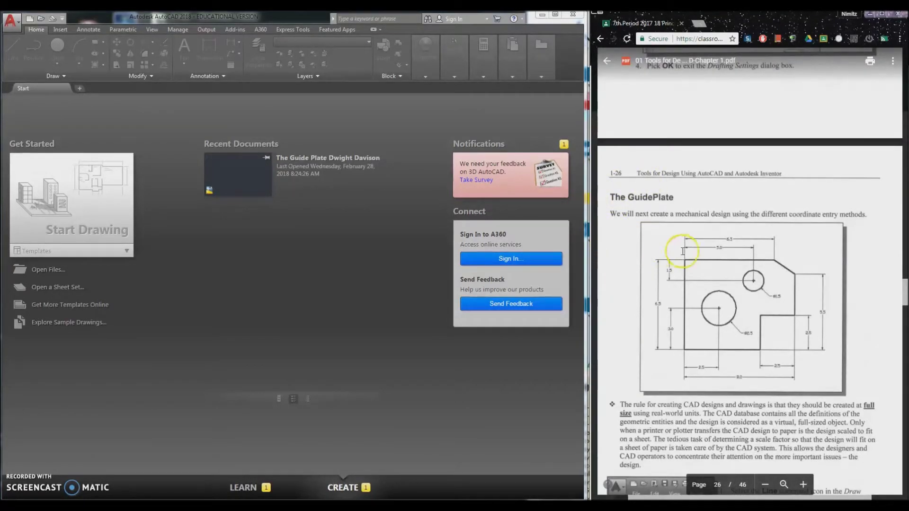
scroll(672, 246, down, 1)
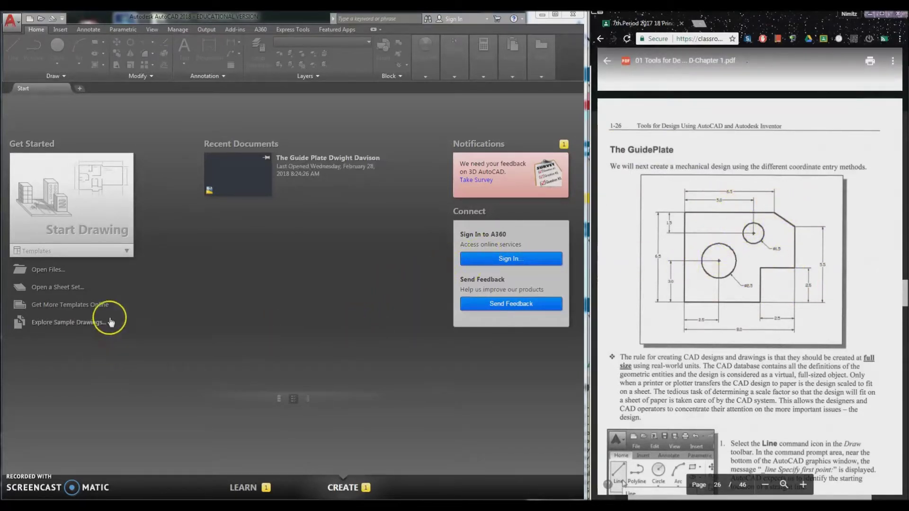
click(80, 188)
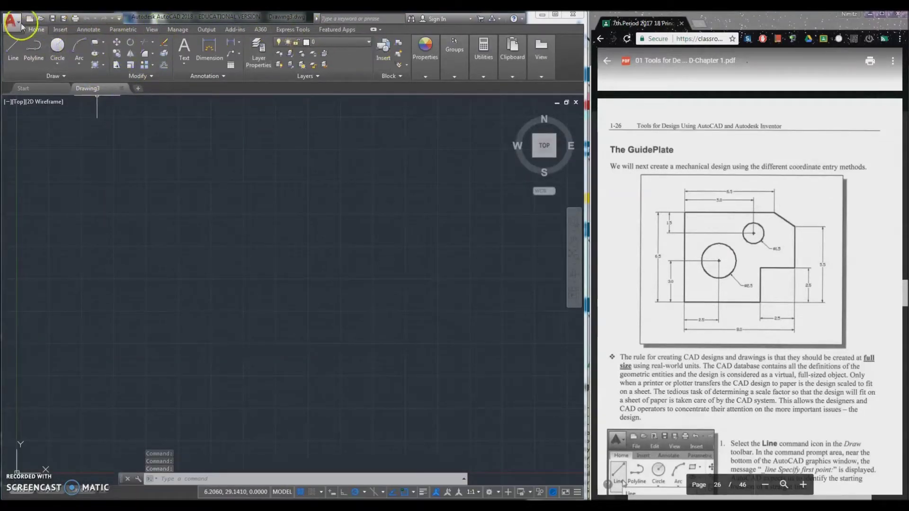
- Show the classic menu bar from the Customize Quick Access Toolbar dropdown
click(120, 18)
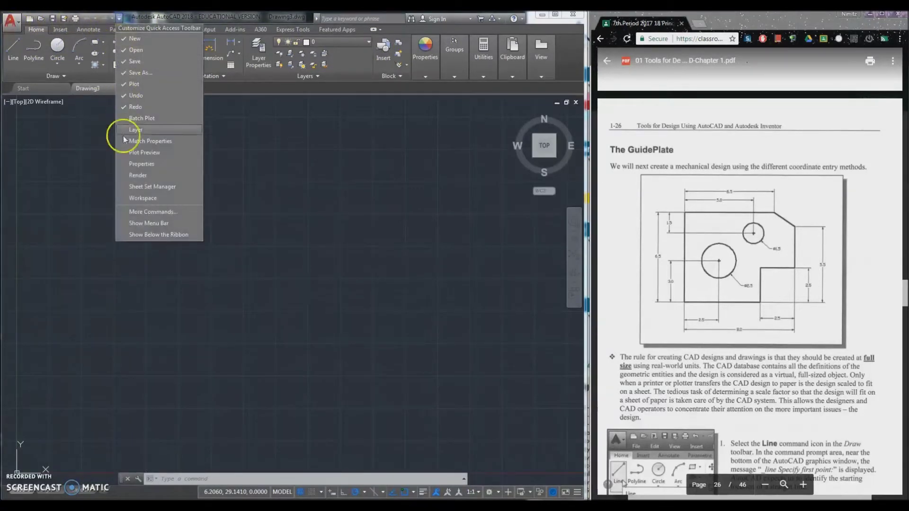
click(133, 222)
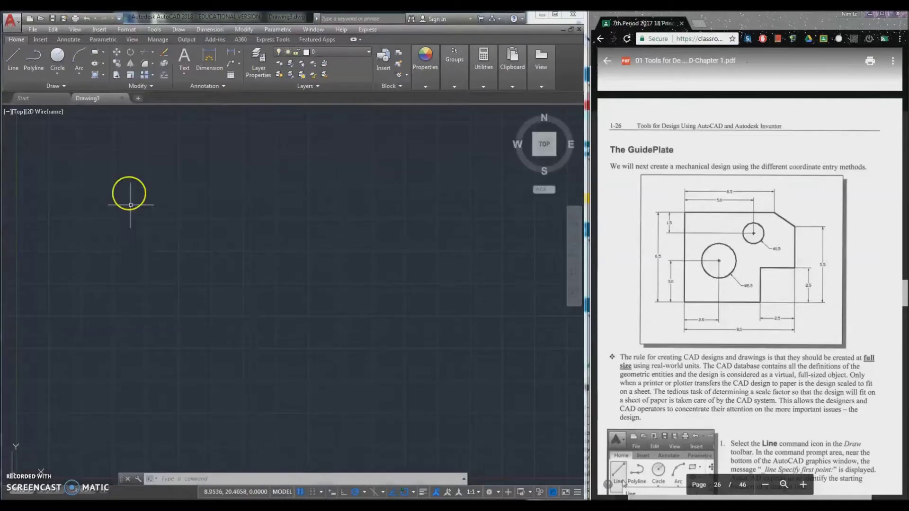
click(6, 27)
- Save the drawing as 'The Guide Plate' followed by the student's name
click(28, 137)
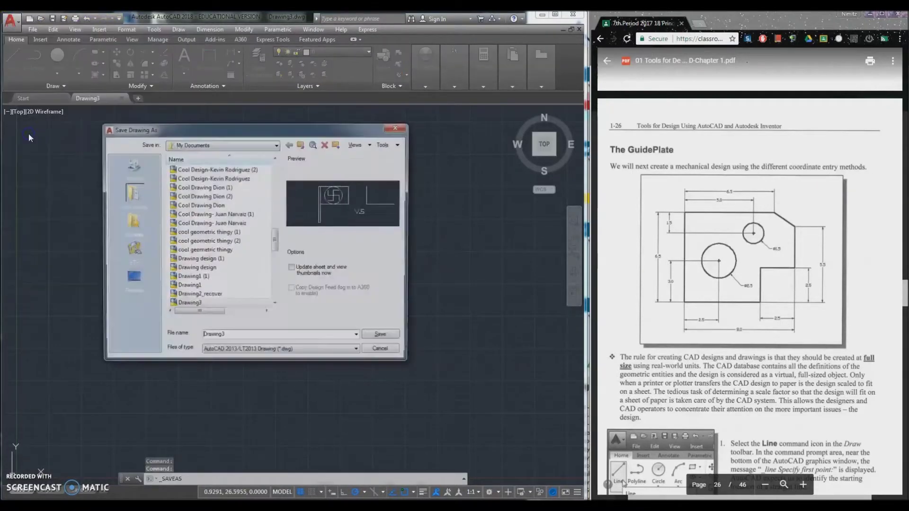
click(244, 339)
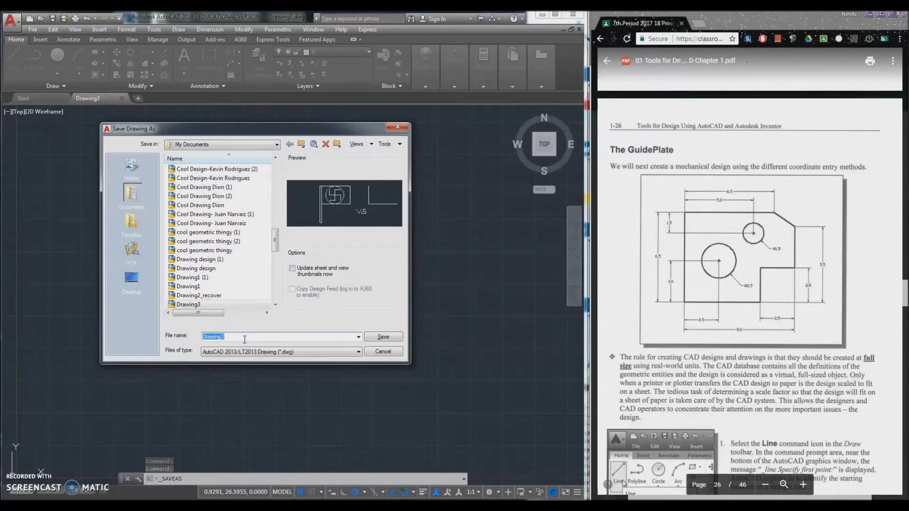
text(Th)
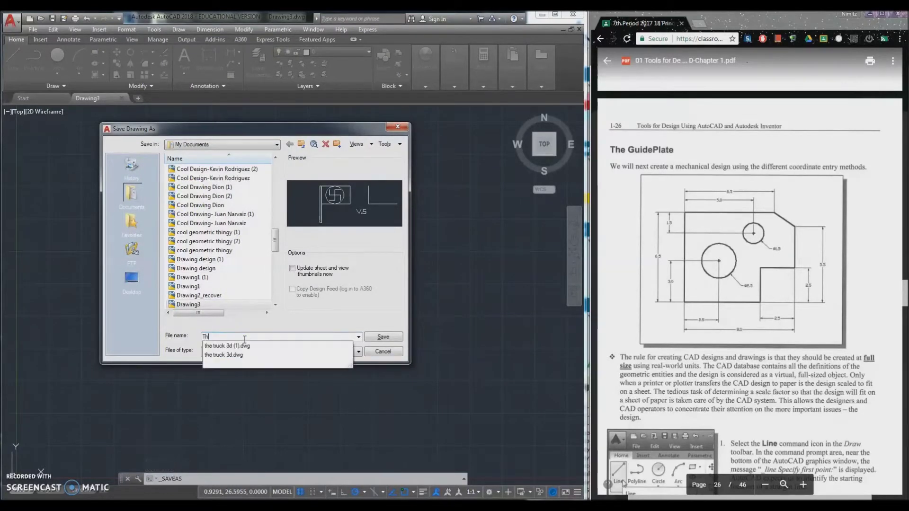
text(e Guide)
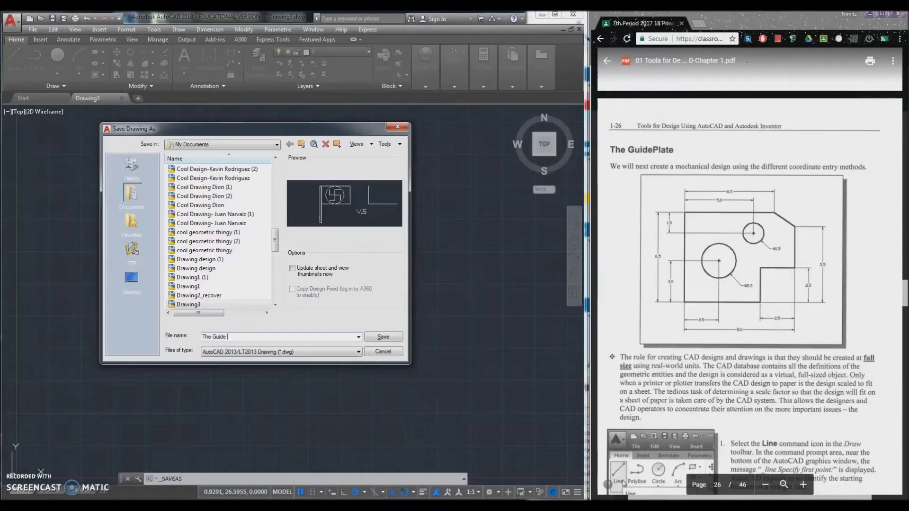
text( Plate Dwight Davison)
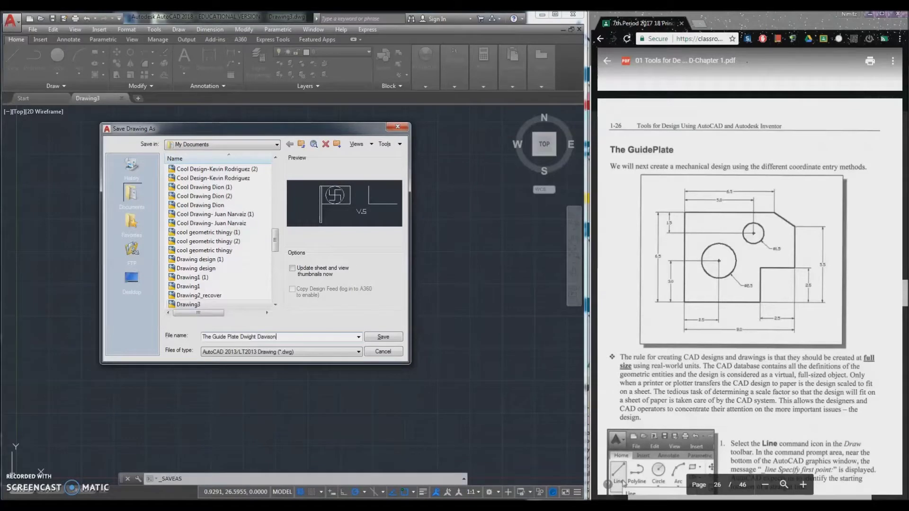
key(Return)
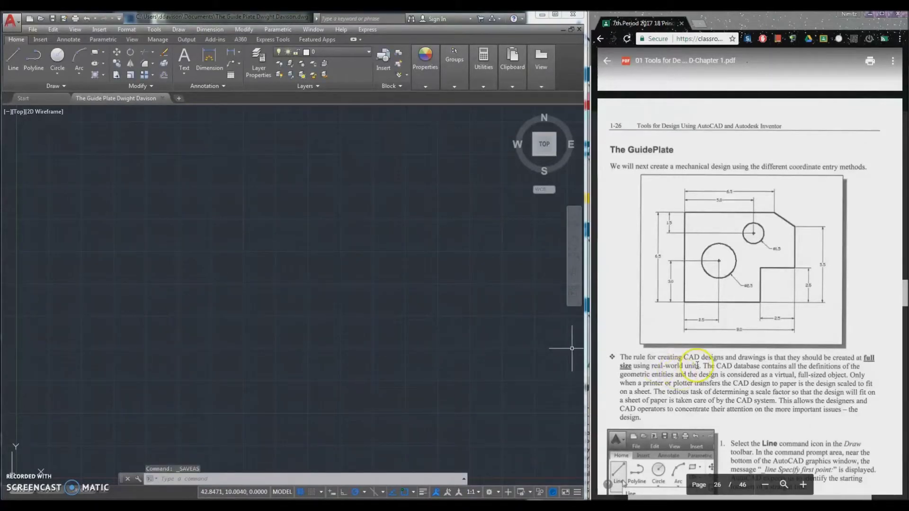
- Start the LINE command with its first point at the origin 0,0
scroll(697, 365, down, 3)
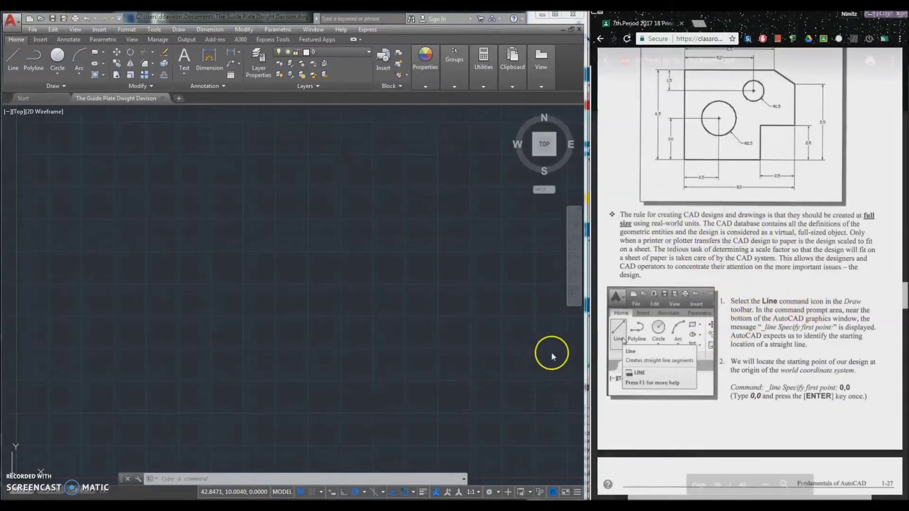
click(15, 57)
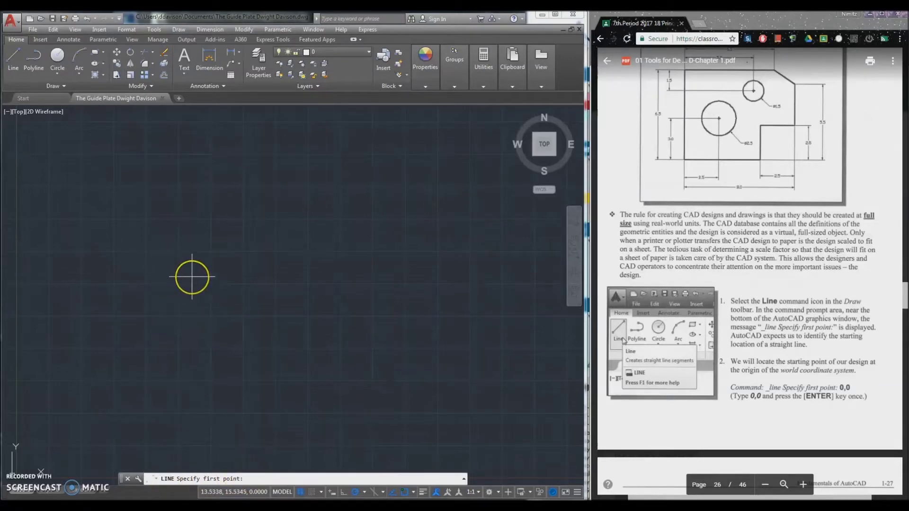
text(0)
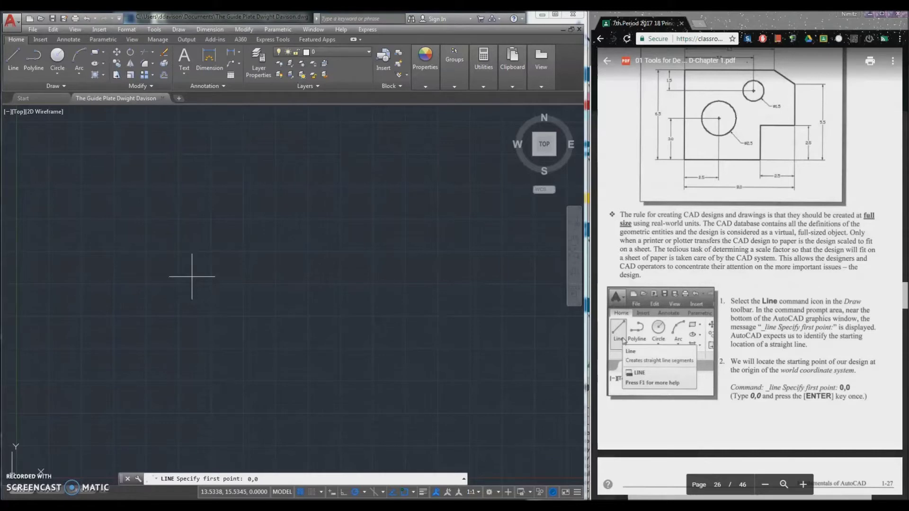
key(Return)
scroll(184, 279, down, 2)
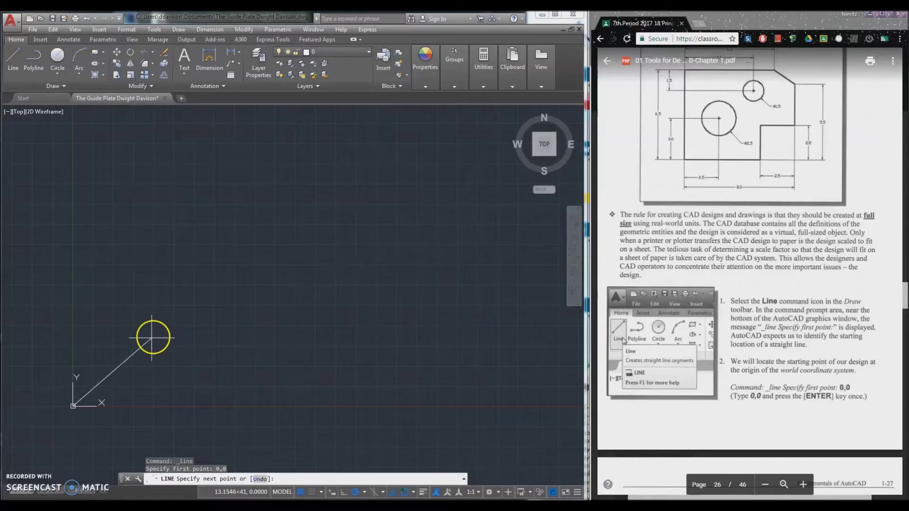
click(758, 323)
- Draw the first line from 0,0 to the absolute point 5.5,0 and frame it in view
scroll(758, 323, down, 7)
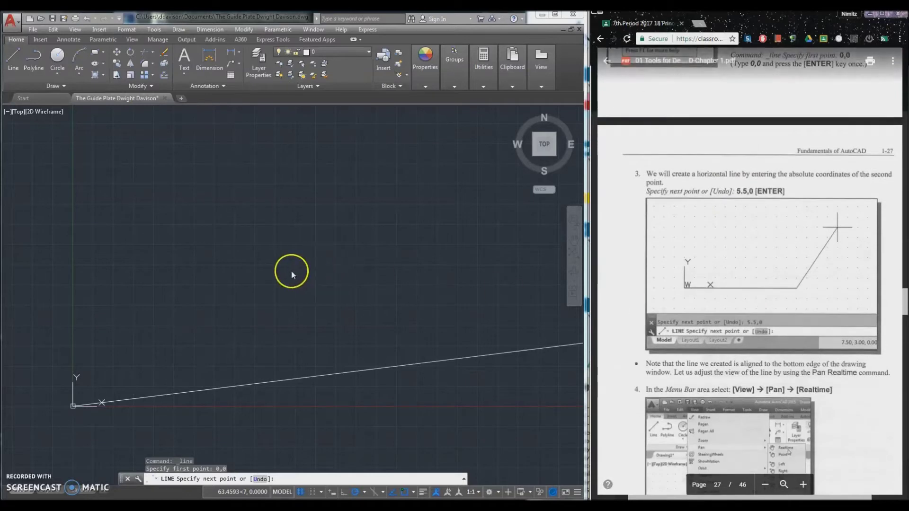
click(291, 271)
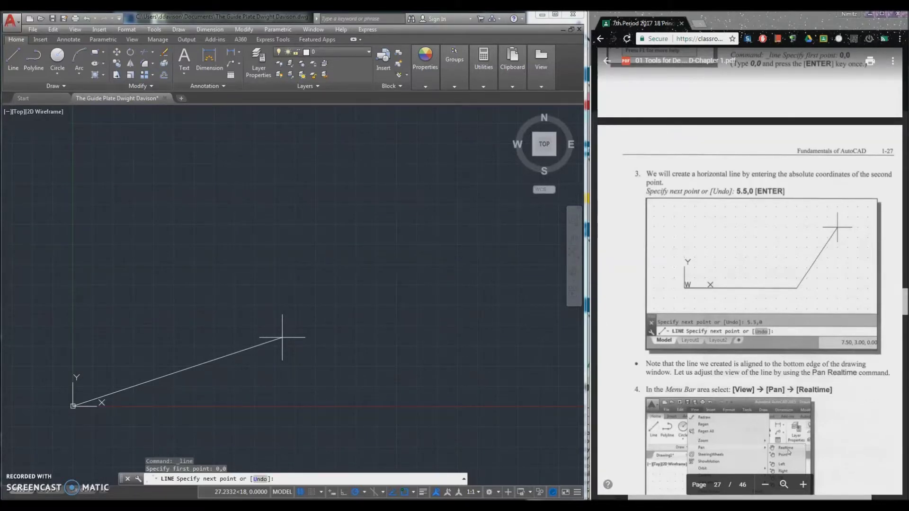
text(5.5,0)
key(Return)
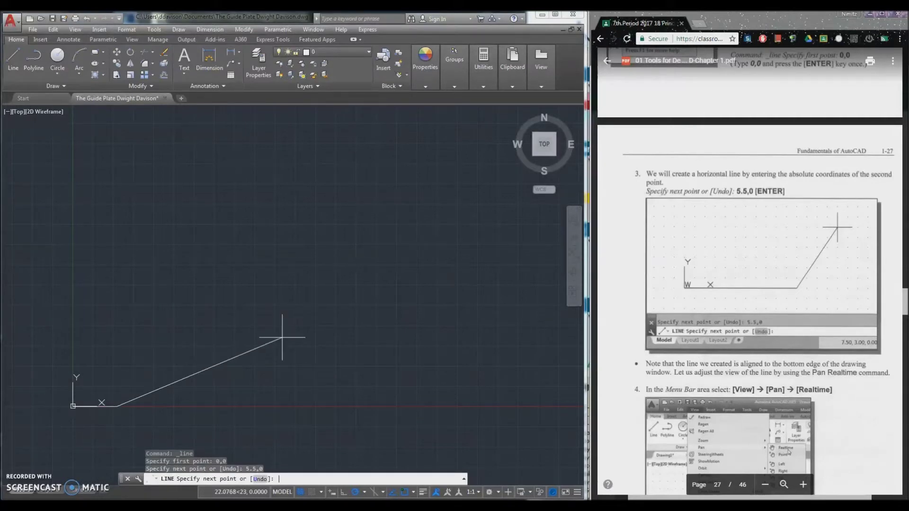
scroll(146, 359, down, 2)
middle_drag(127, 367, 252, 308)
scroll(212, 335, up, 2)
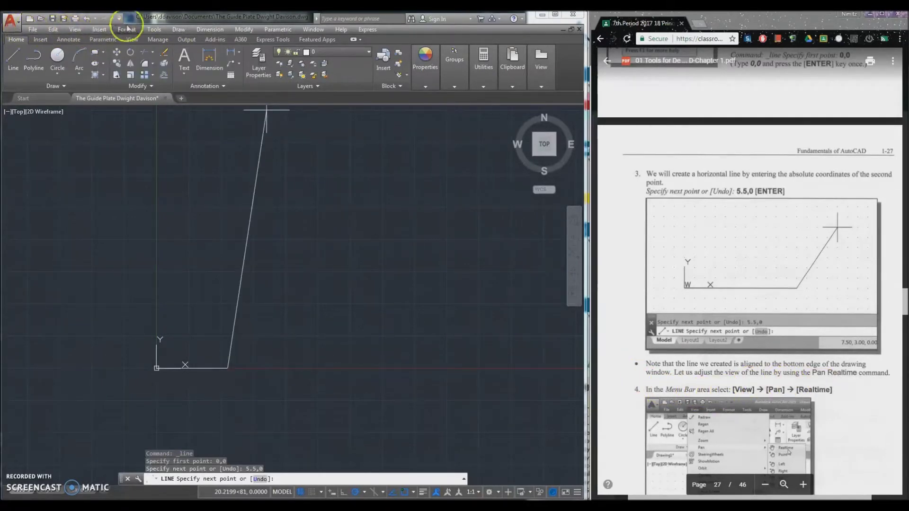
- Pan the view in realtime so the 5.5-unit line sits near the lower left, then resume LINE
click(74, 29)
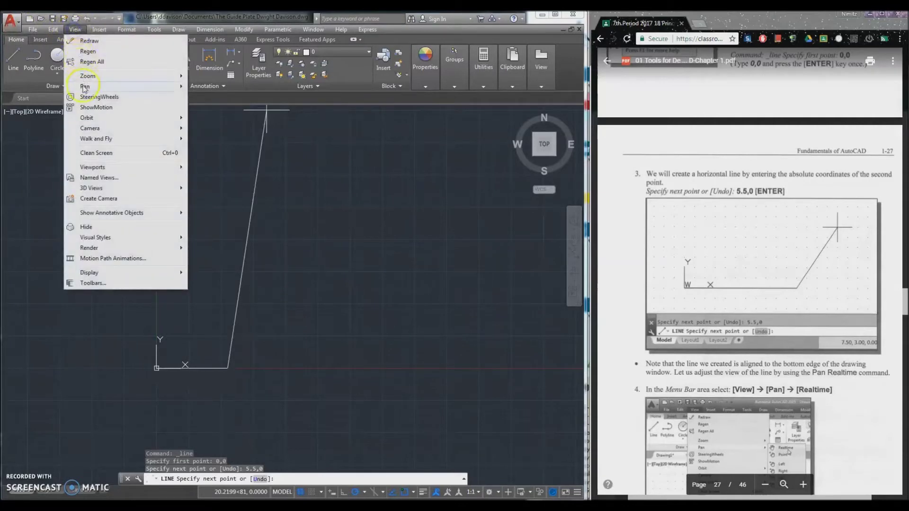
mouse_move(84, 88)
click(222, 86)
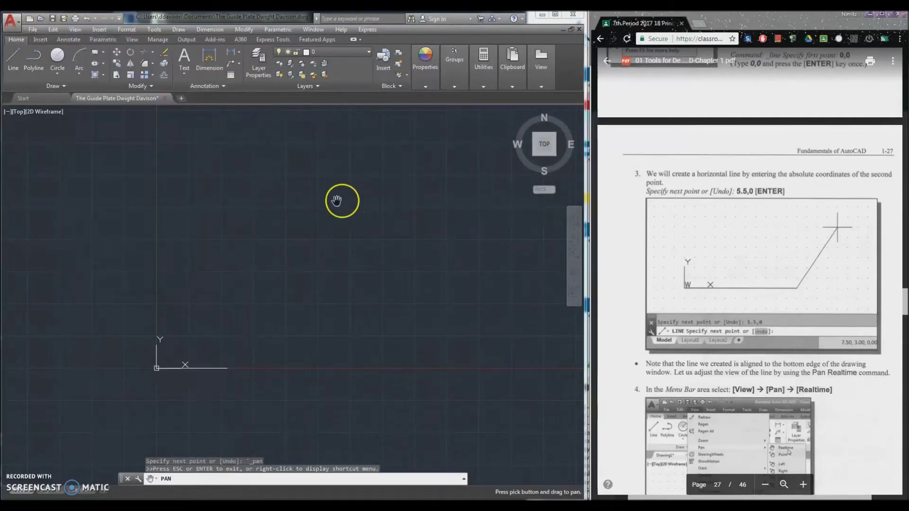
drag(337, 201, 188, 228)
drag(128, 233, 243, 226)
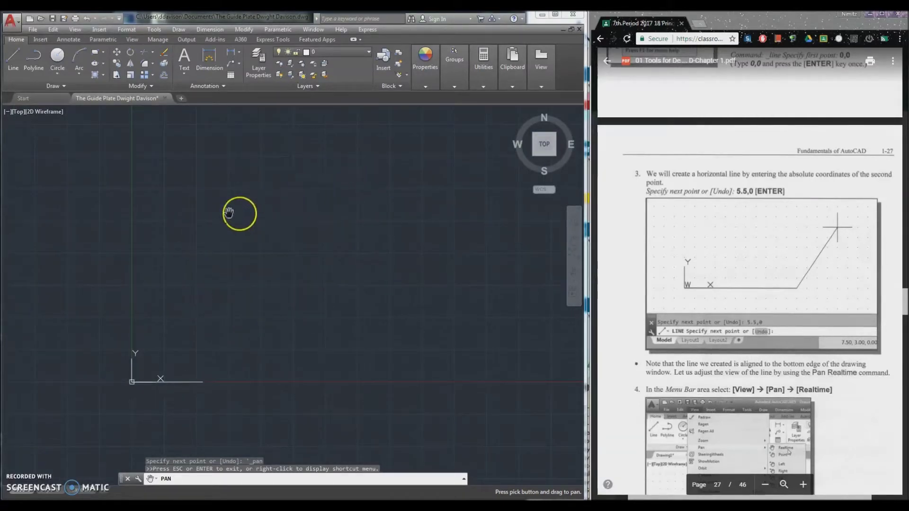
mouse_move(301, 199)
mouse_down()
mouse_move(176, 233)
mouse_move(274, 223)
mouse_move(354, 231)
mouse_move(249, 213)
mouse_move(224, 236)
mouse_up()
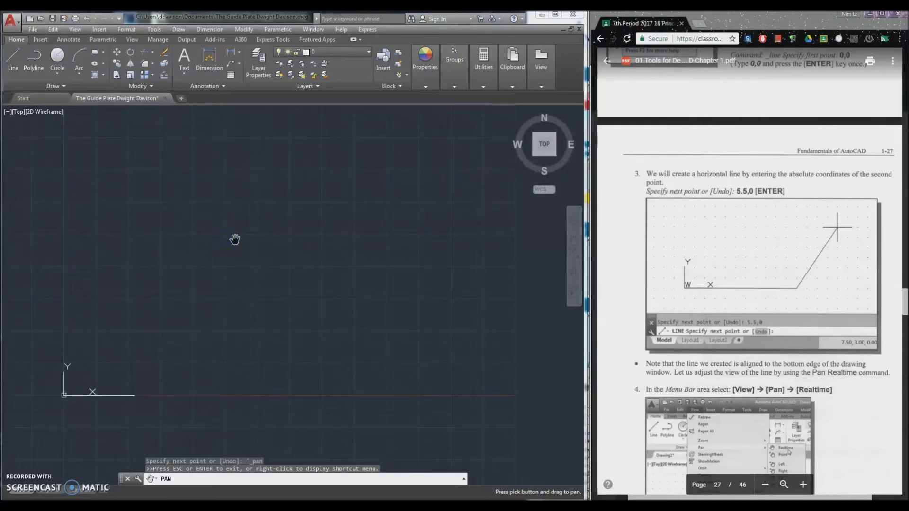
click(847, 399)
scroll(821, 377, down, 5)
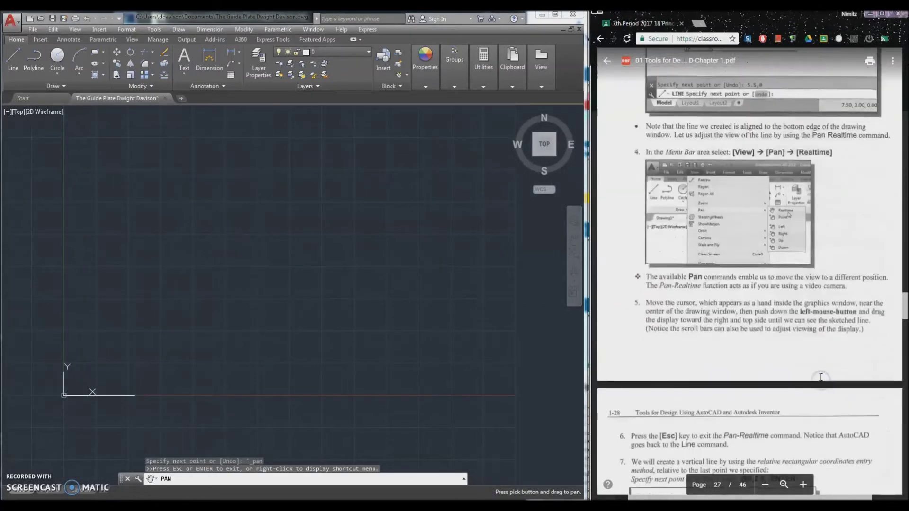
scroll(820, 377, down, 3)
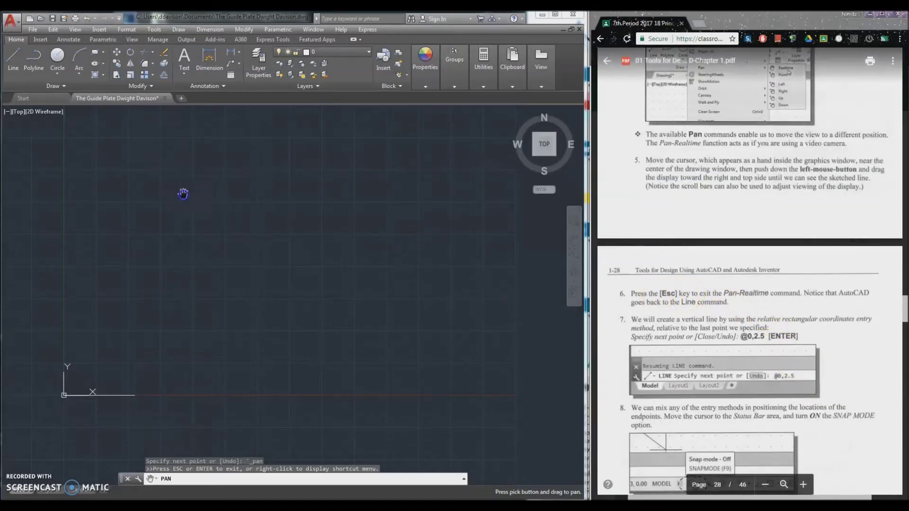
mouse_move(263, 250)
mouse_down()
mouse_move(244, 260)
mouse_move(256, 260)
mouse_up()
key(Escape)
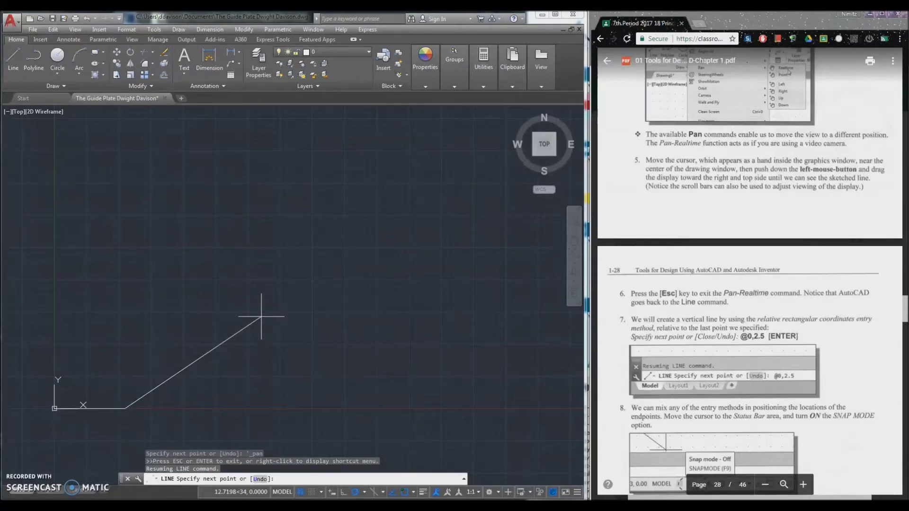
- Add a 2.5-unit vertical line up to 5.5,2.5 using the relative entry @0,2.5
text(@0,2.5)
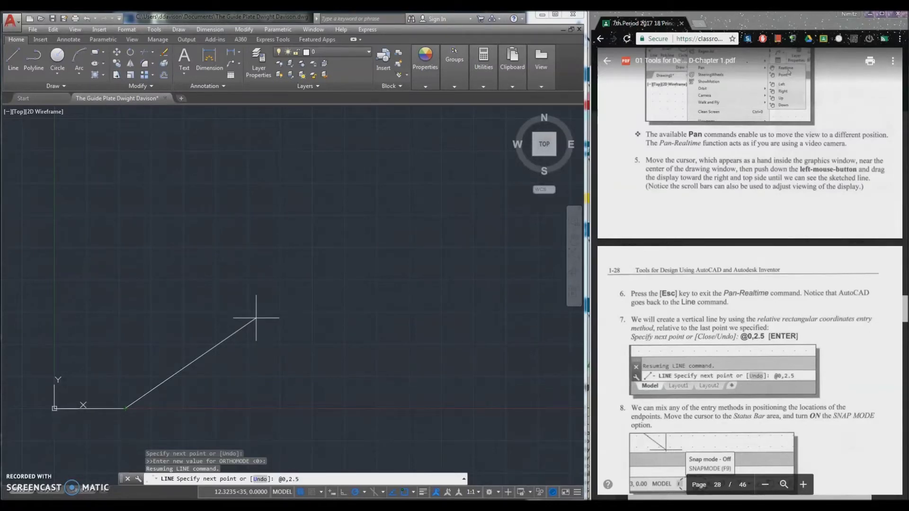
key(Return)
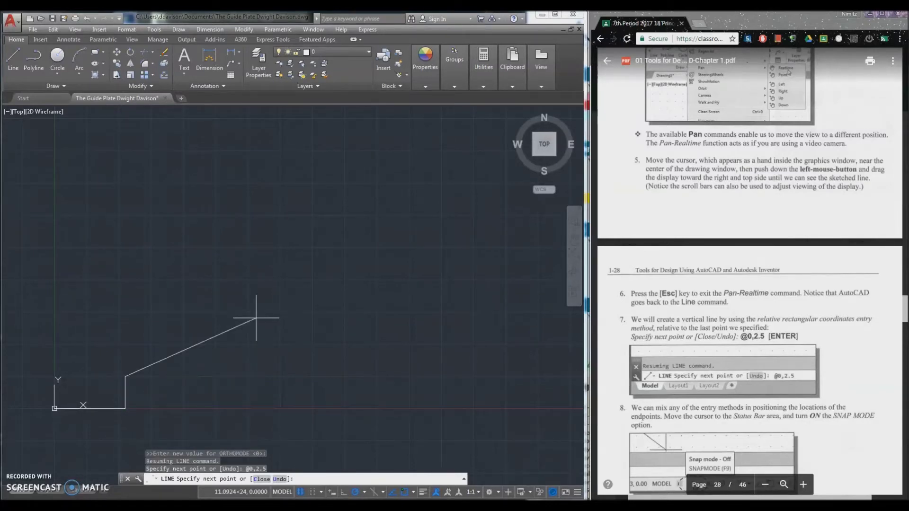
click(683, 407)
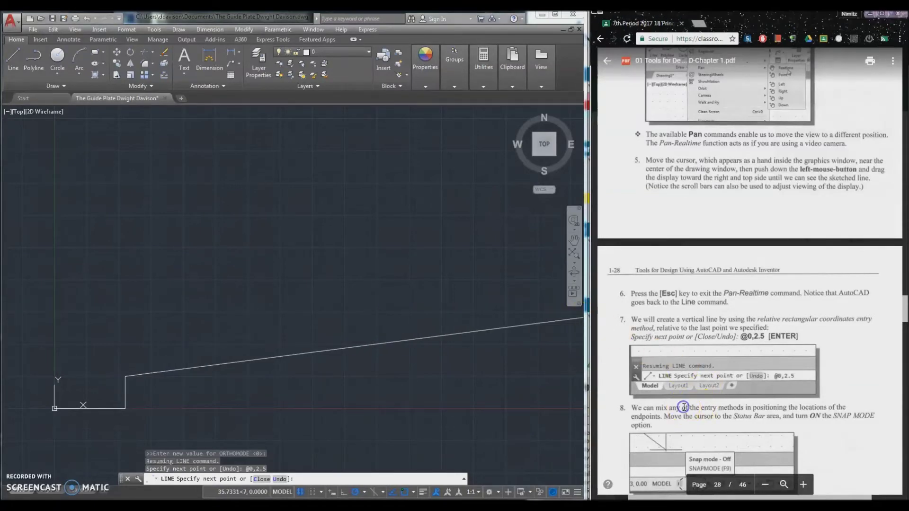
scroll(683, 407, down, 4)
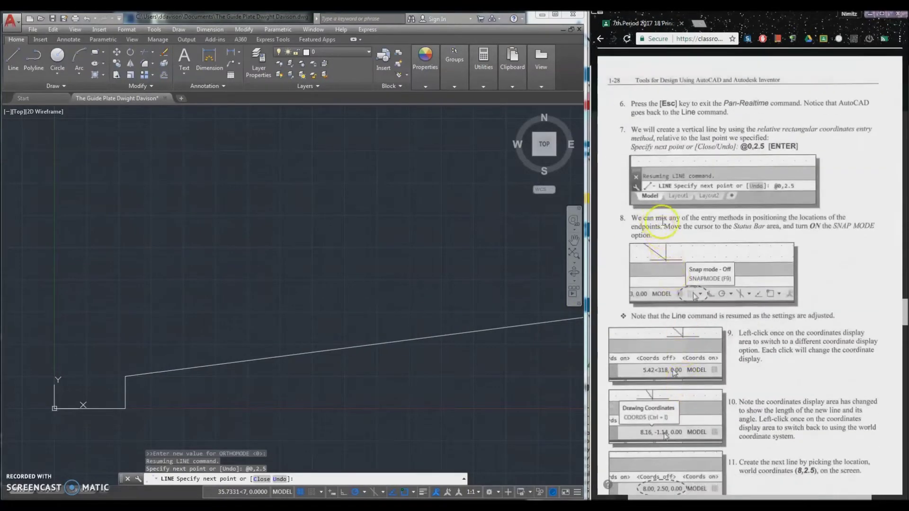
scroll(662, 220, down, 1)
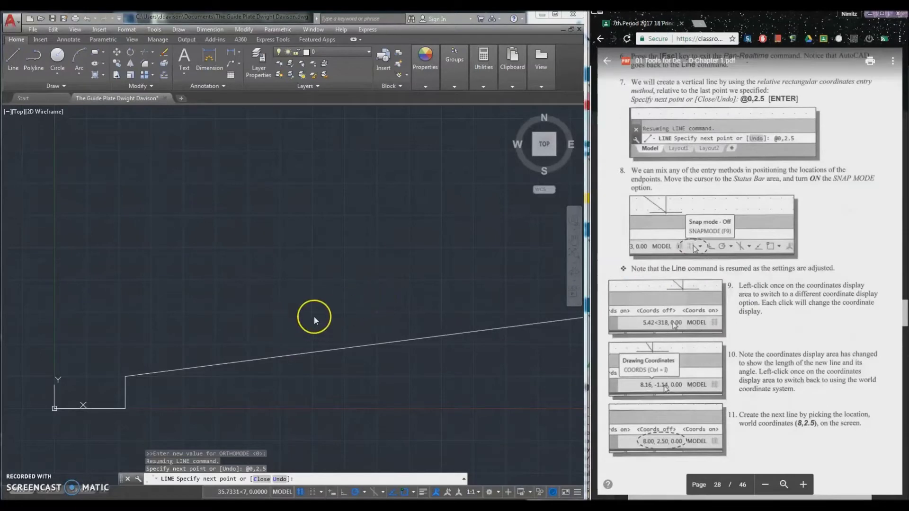
- Turn on snap mode and adjust the view of the drawing
click(312, 492)
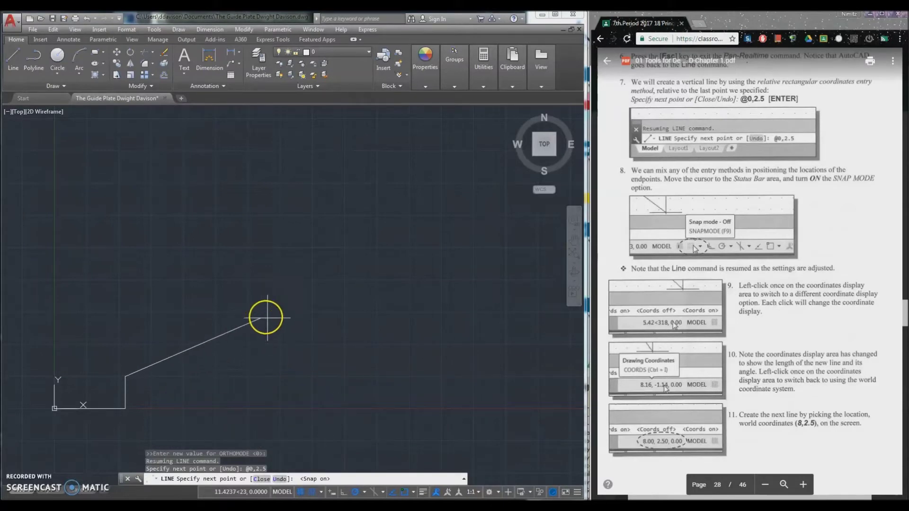
mouse_move(217, 345)
middle_down()
mouse_move(167, 365)
mouse_move(240, 307)
middle_up()
scroll(240, 306, up, 2)
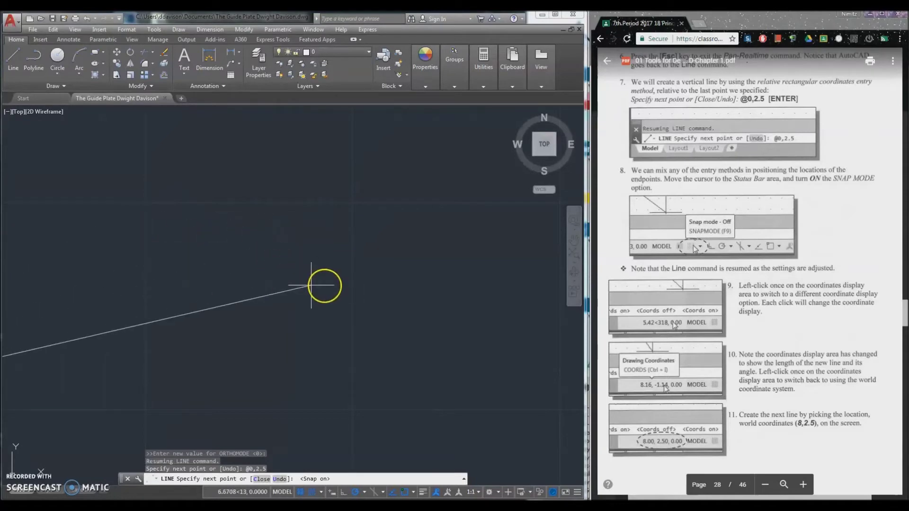
scroll(267, 281, down, 3)
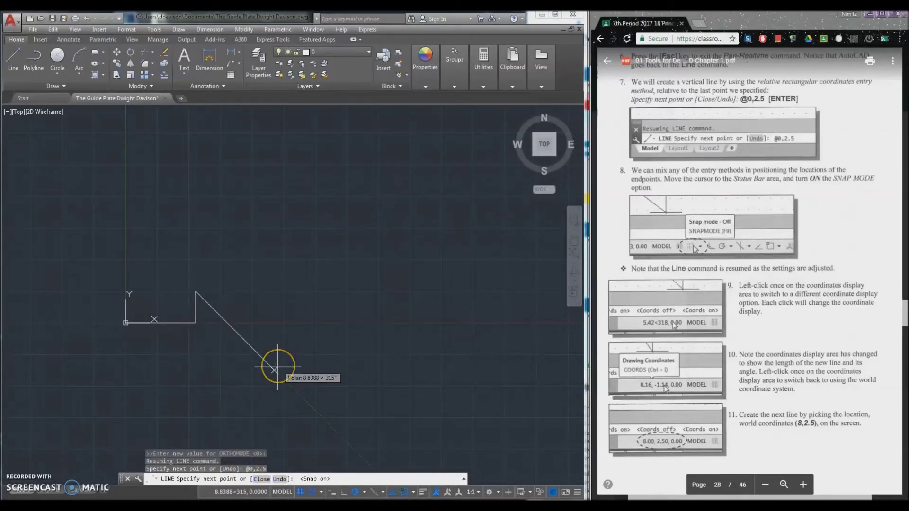
- Switch the coordinate readout between absolute x,y and distance-angle formats
click(240, 494)
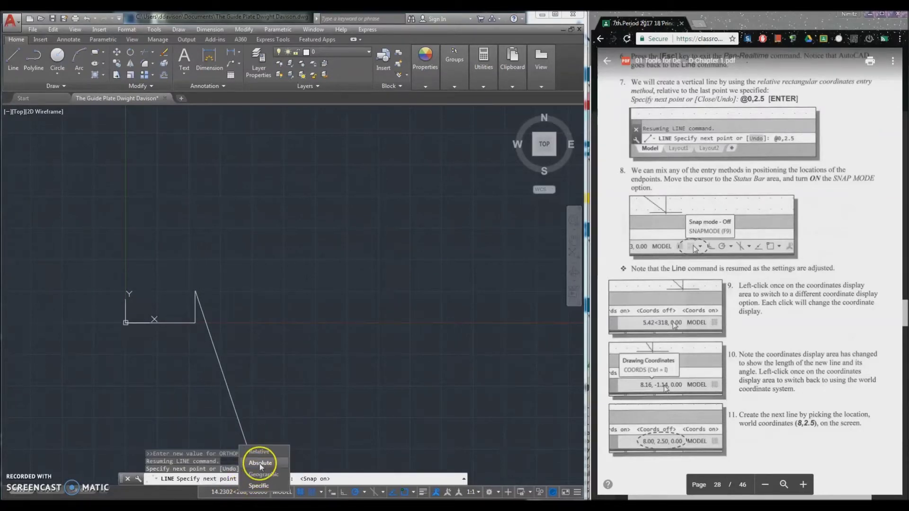
click(219, 493)
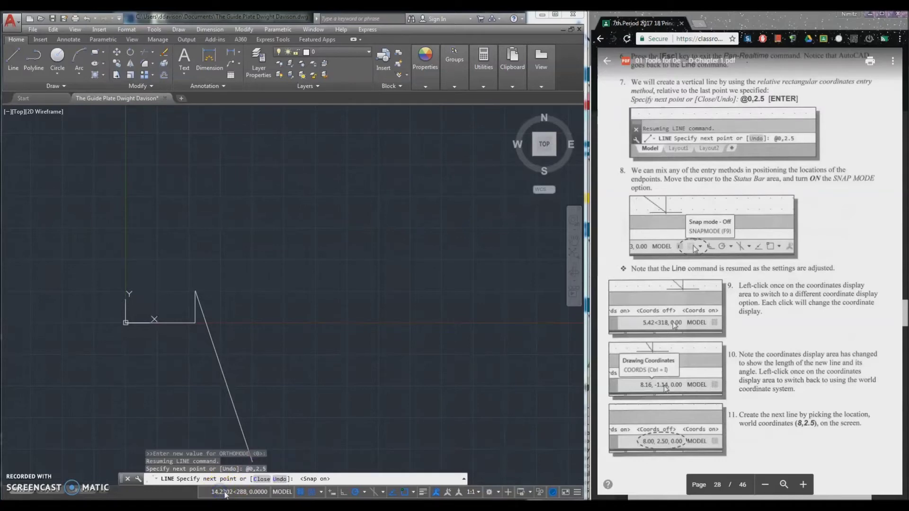
click(225, 493)
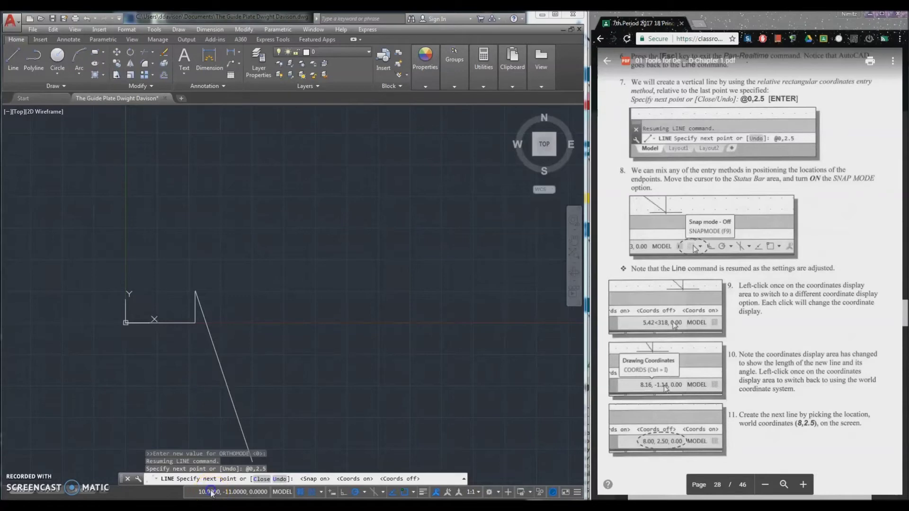
click(212, 494)
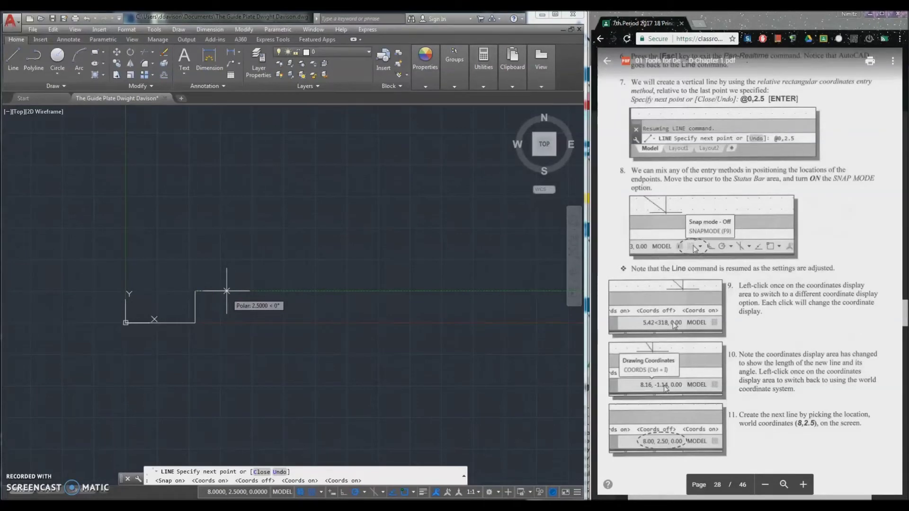
- Snap the next point at 8,2.5 to draw a 2.5-unit horizontal line
click(226, 290)
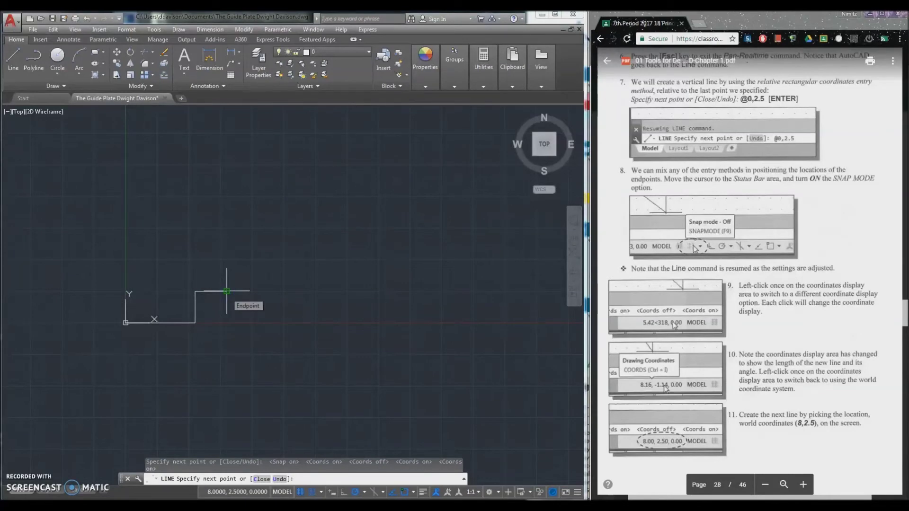
- Draw a 3-unit vertical line from 8,2.5 to 8,5.5 with the polar entry @3<90
scroll(783, 347, down, 5)
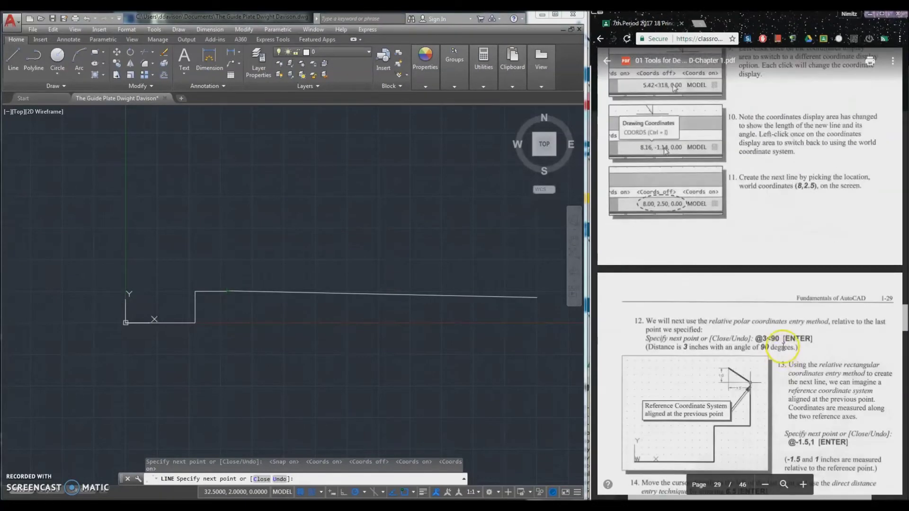
scroll(783, 347, down, 2)
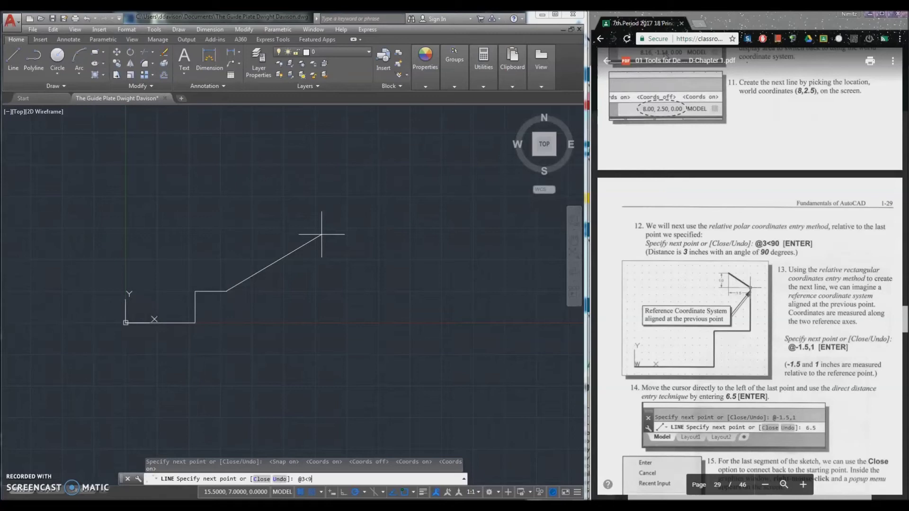
key(Return)
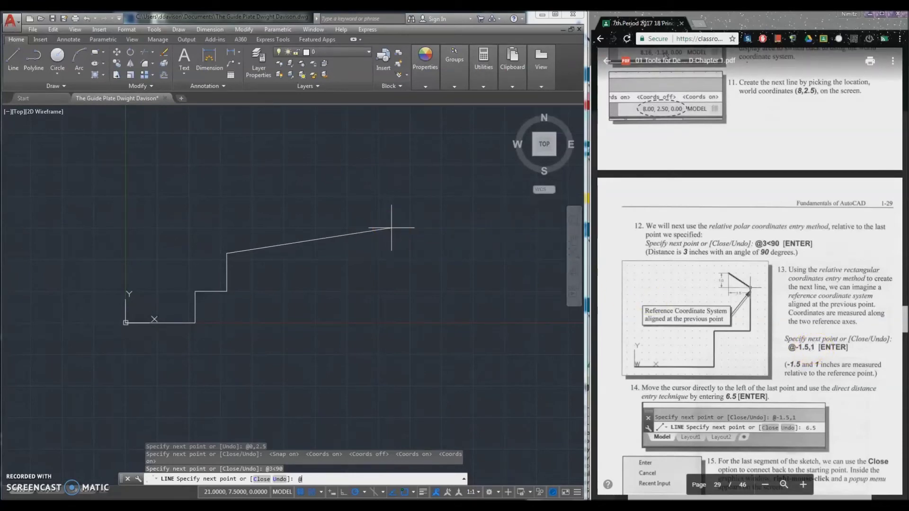
- Draw the chamfer line @-1.5,1 from 8,5.5 up and left to 6.5,6.5
text(5,1)
key(Return)
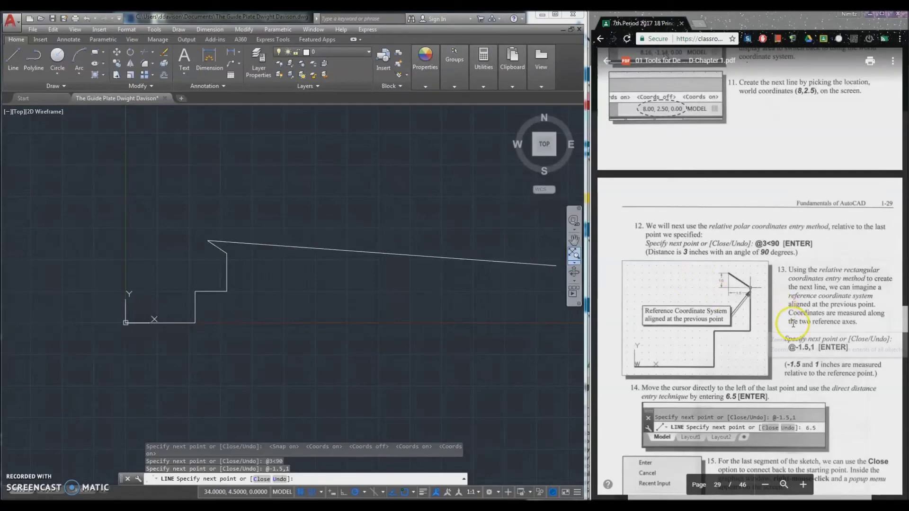
- After checking the tutorial, draw a 6.5-unit line left from 6.5,6.5 to 0,6.5 by direct distance
click(801, 320)
scroll(801, 320, down, 3)
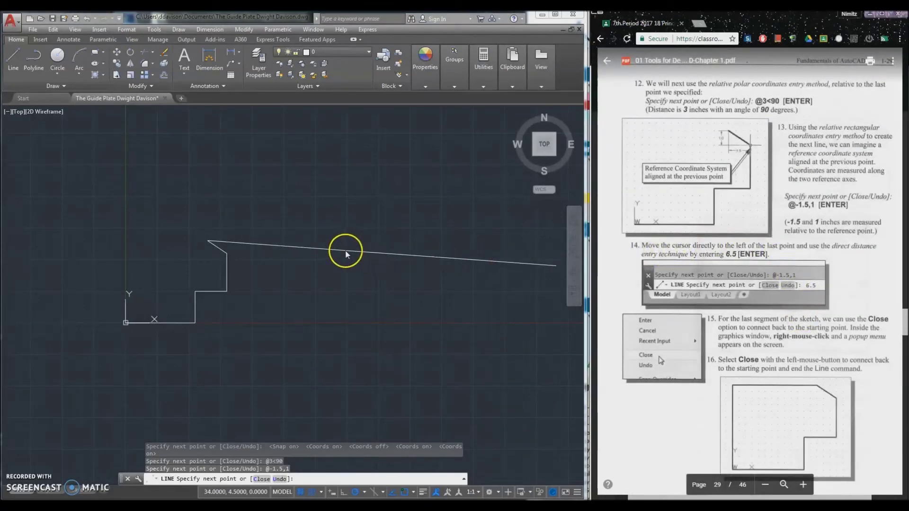
click(357, 221)
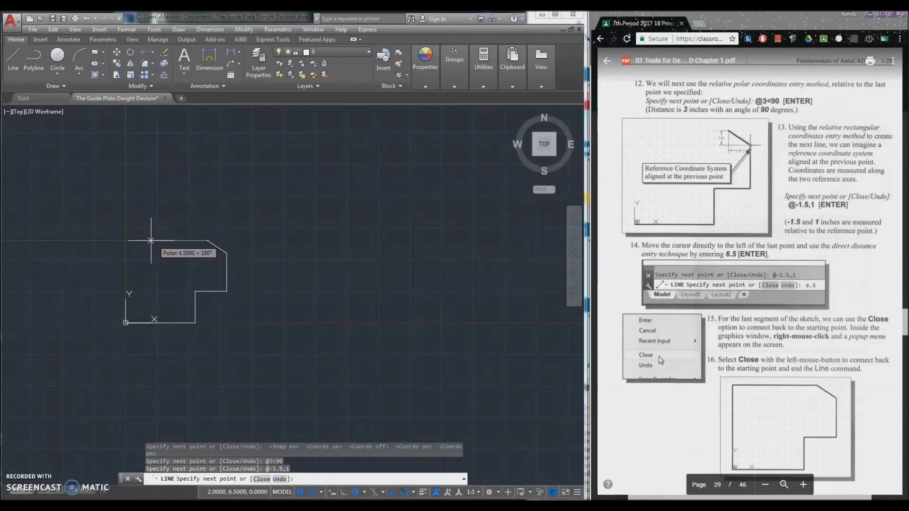
click(857, 316)
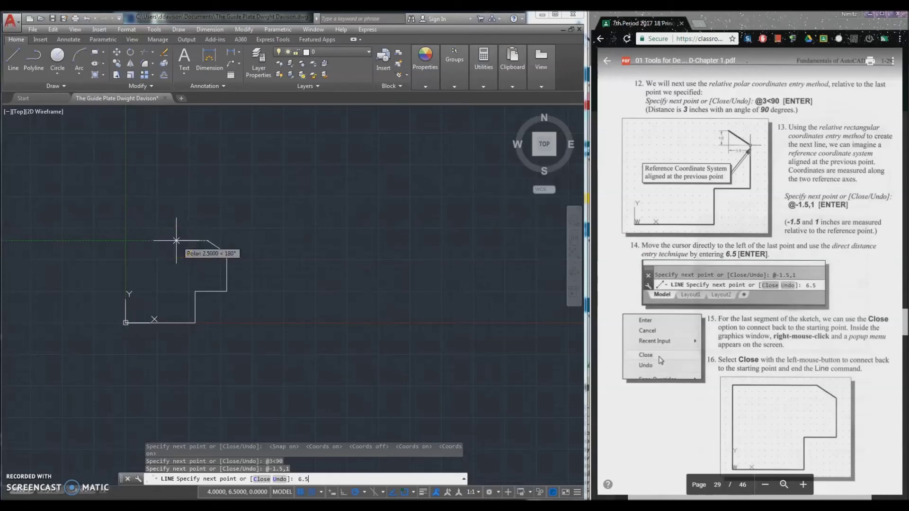
key(Return)
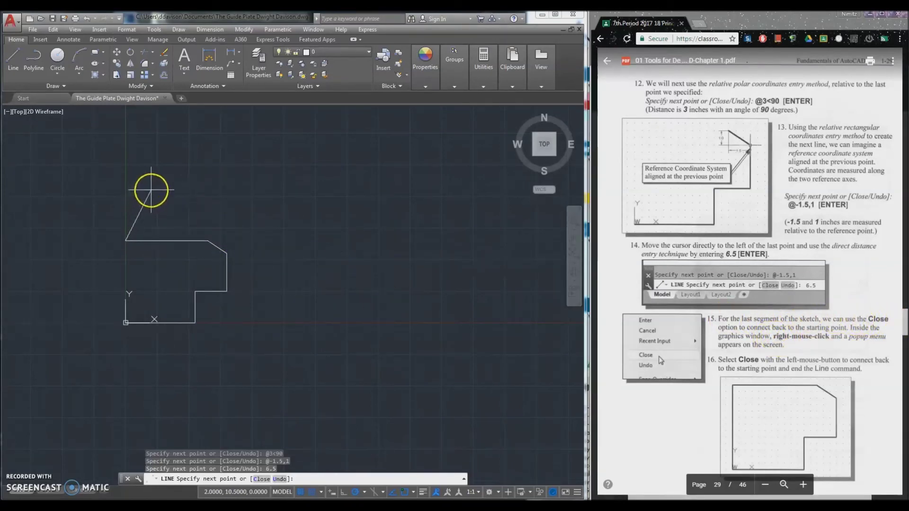
- Use the right-click Close option to draw the last segment back to the origin and end LINE
right_click(151, 190)
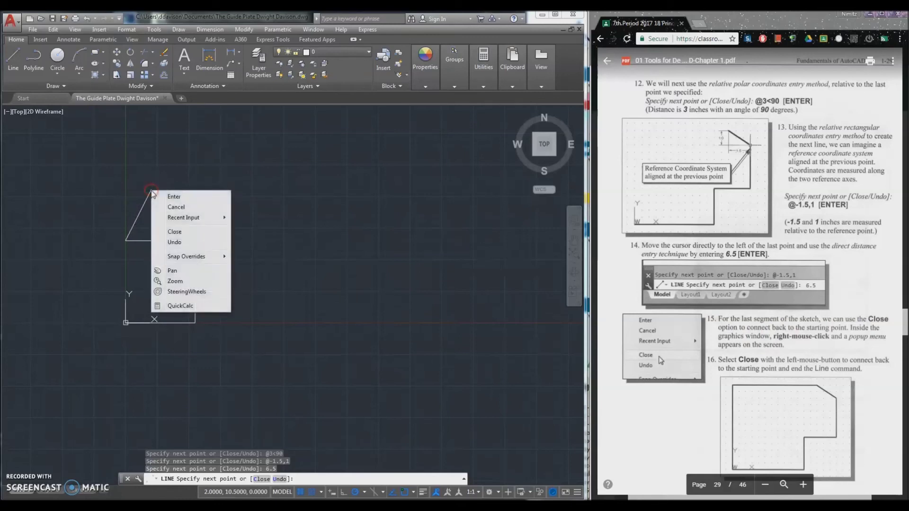
click(174, 233)
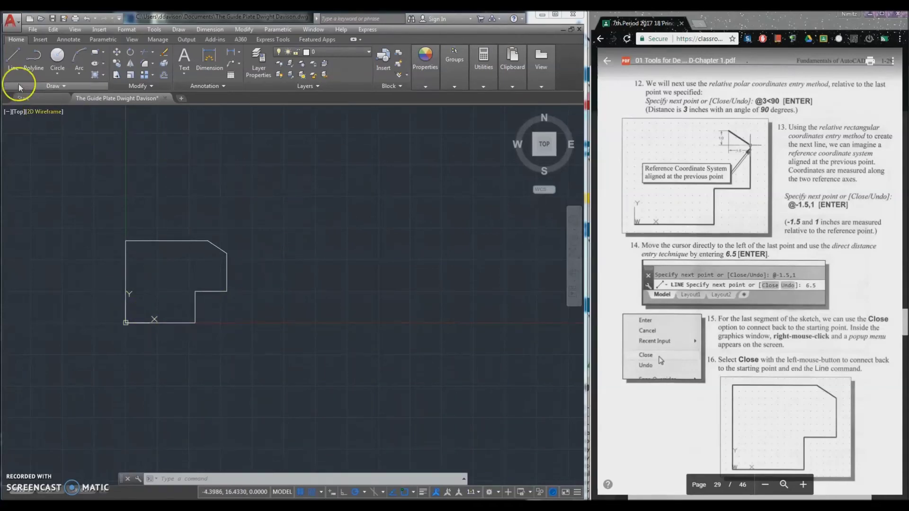
click(19, 64)
click(284, 210)
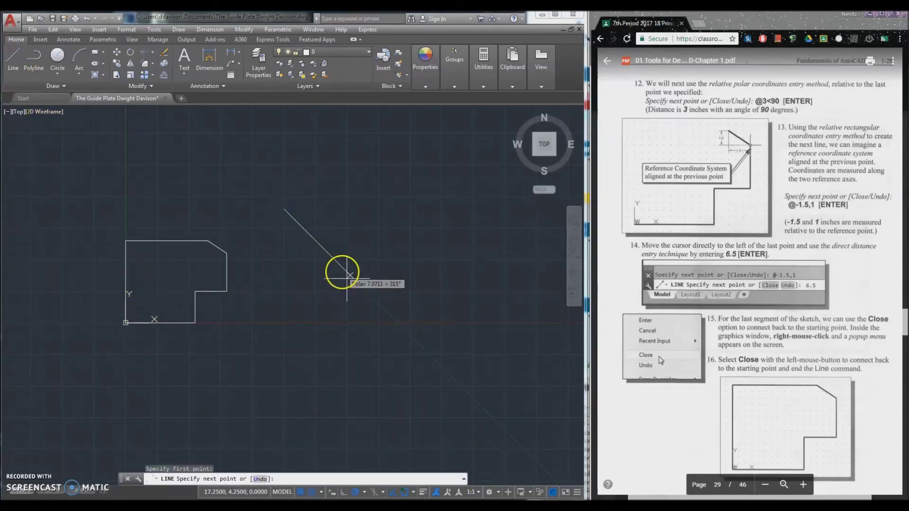
click(350, 274)
click(390, 216)
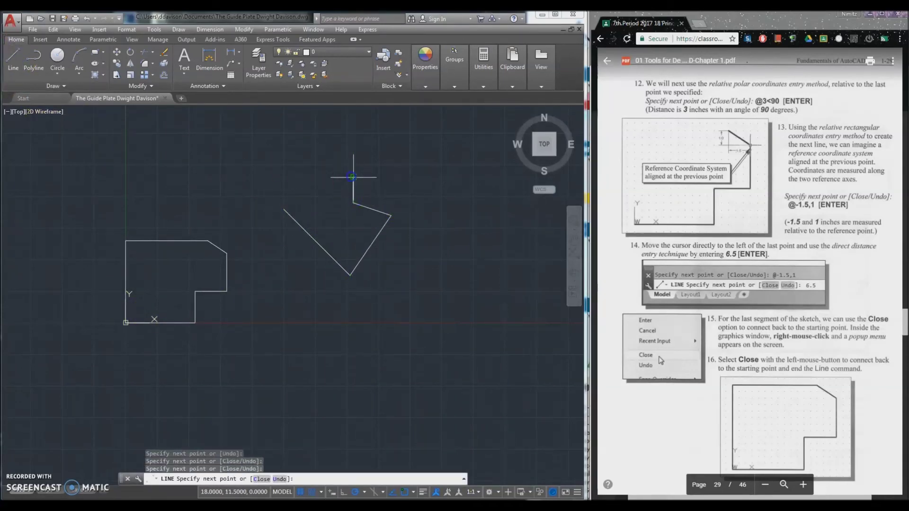
click(353, 176)
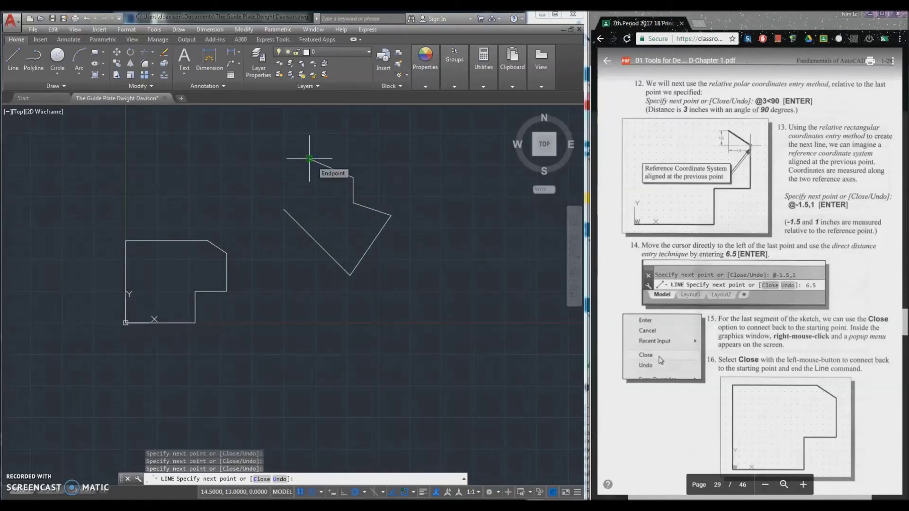
click(309, 158)
key(Escape)
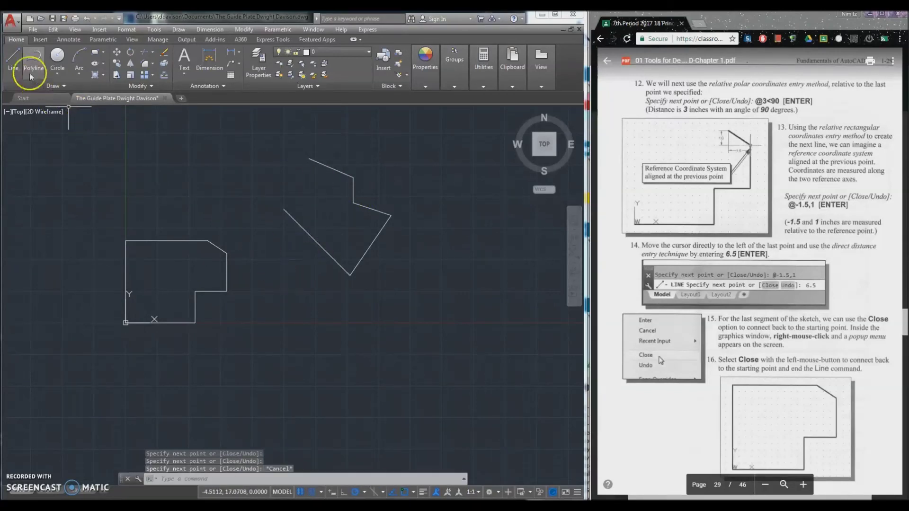
click(12, 58)
click(309, 158)
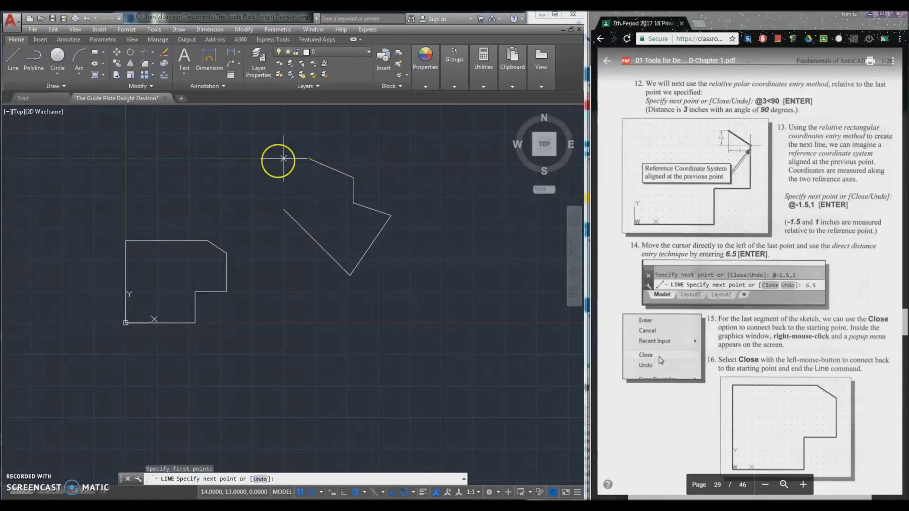
click(202, 171)
click(220, 203)
click(245, 190)
right_click(246, 228)
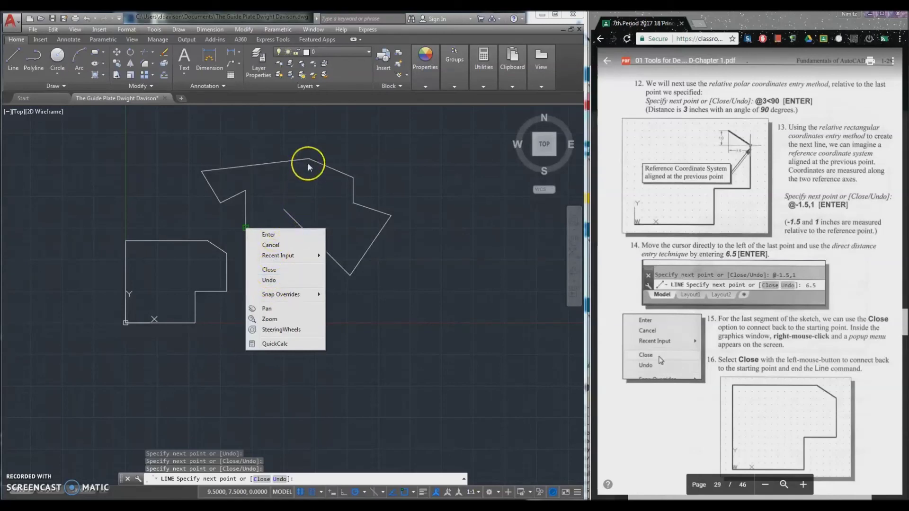
click(268, 269)
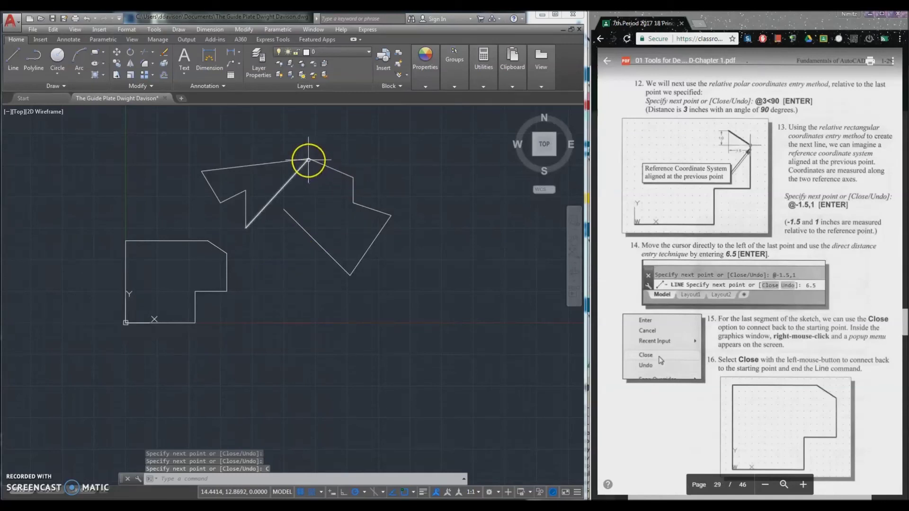
click(409, 255)
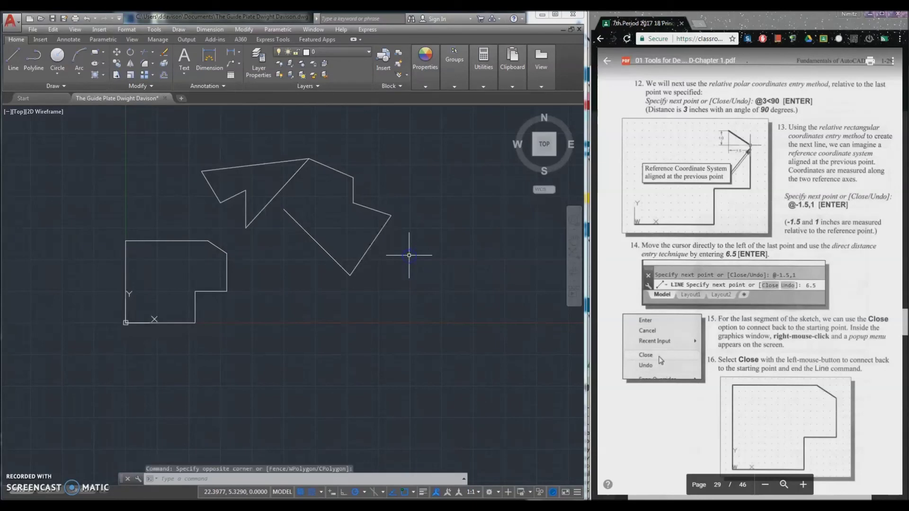
mouse_move(414, 173)
mouse_down()
mouse_move(224, 210)
mouse_move(226, 236)
mouse_up()
click(371, 189)
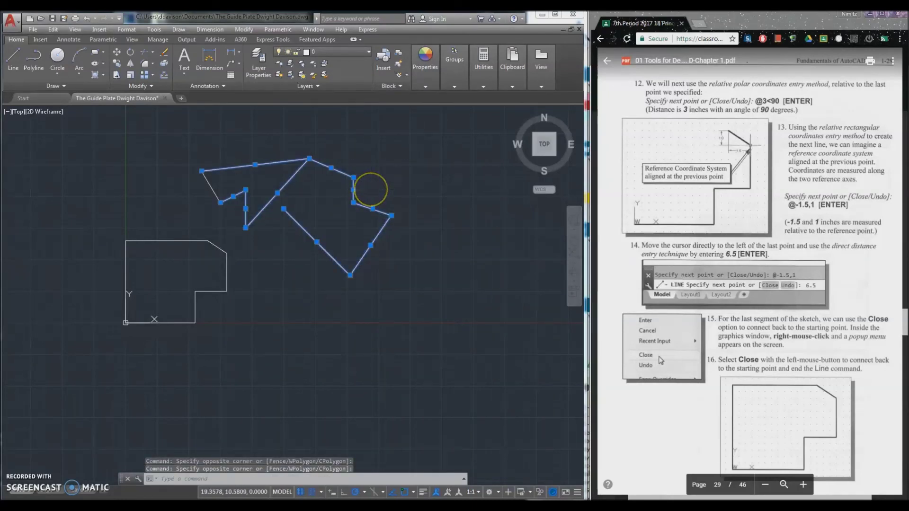
key(ctrl+z)
key(ctrl+z)
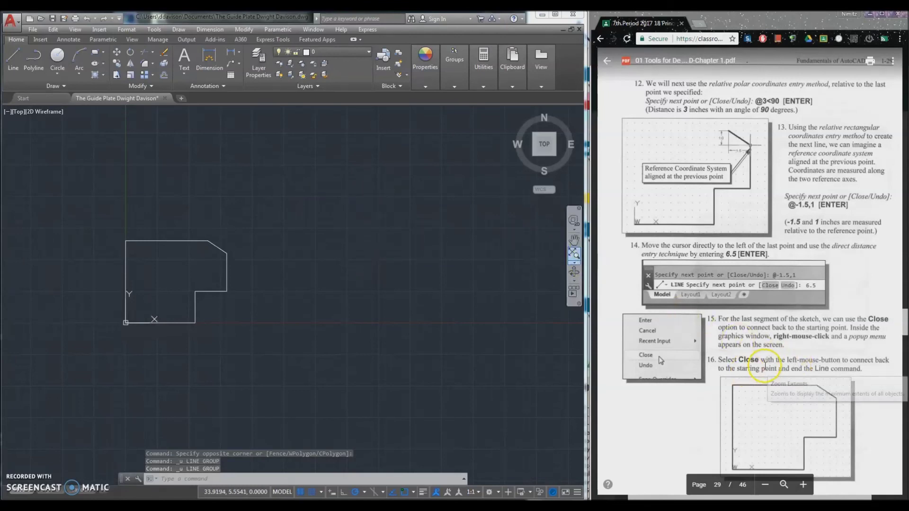
scroll(765, 365, down, 5)
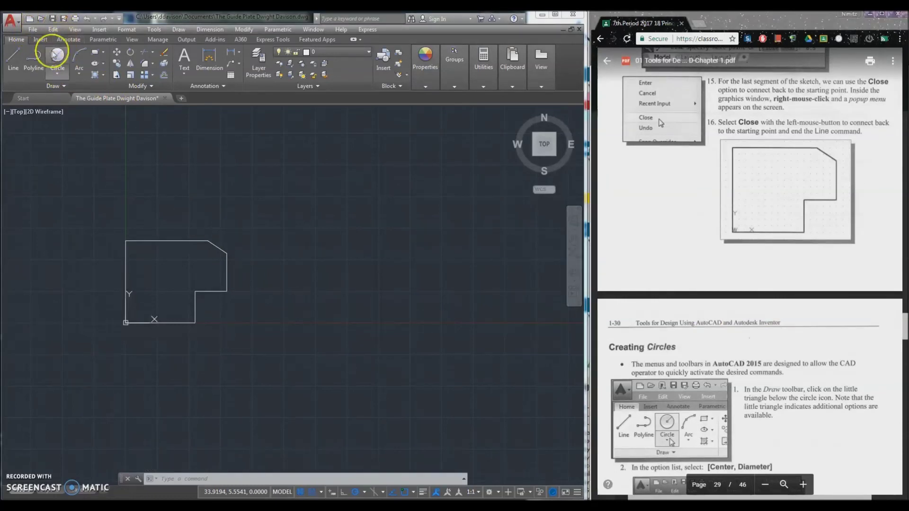
mouse_move(127, 105)
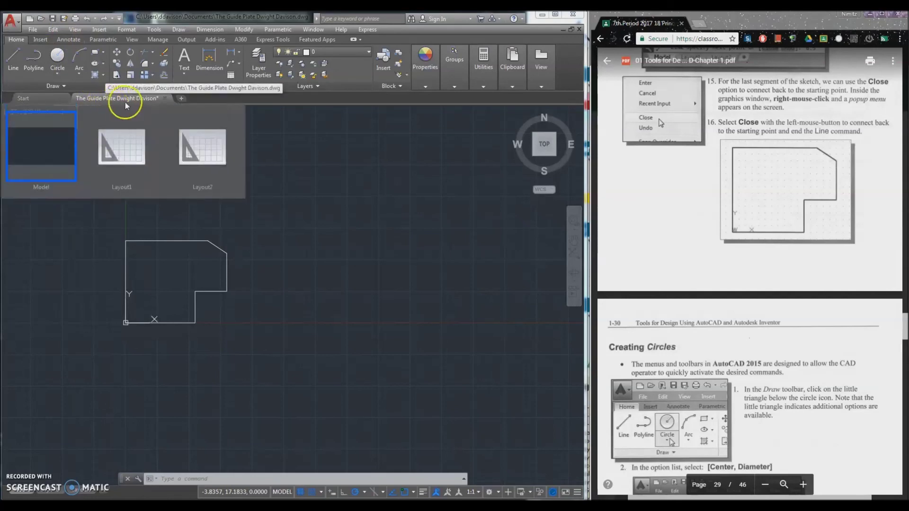